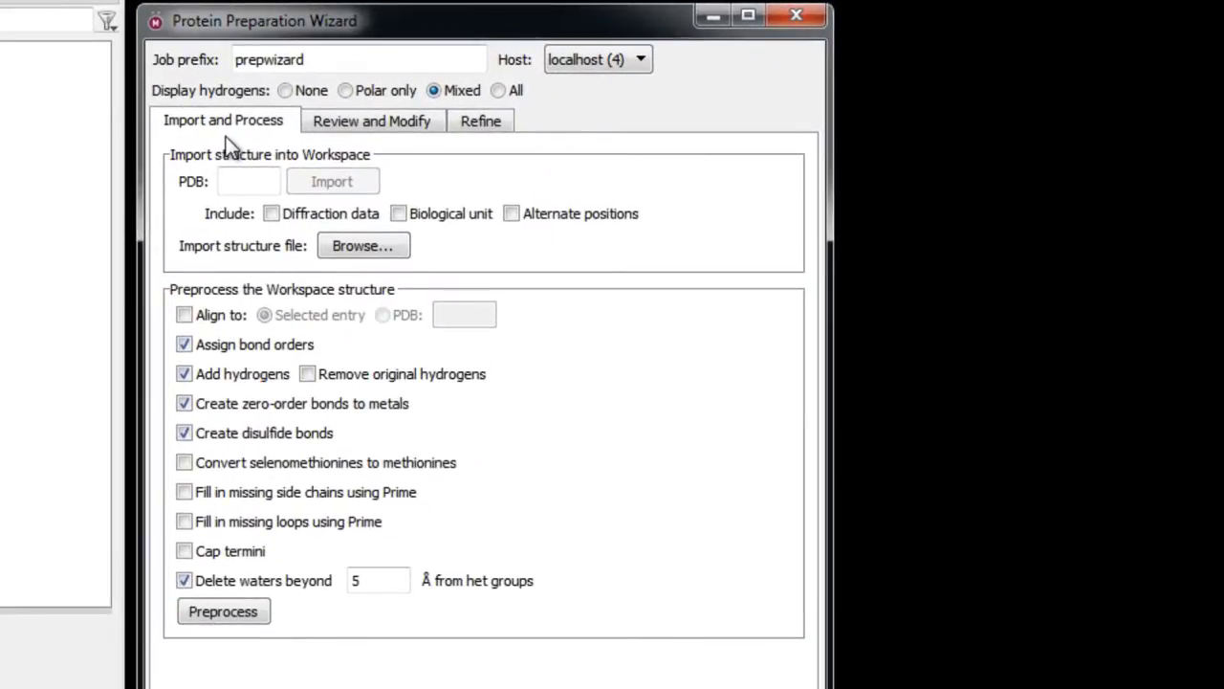
Look through the wizard's import, review and refine pages and the available job hosts
left_click(365, 124)
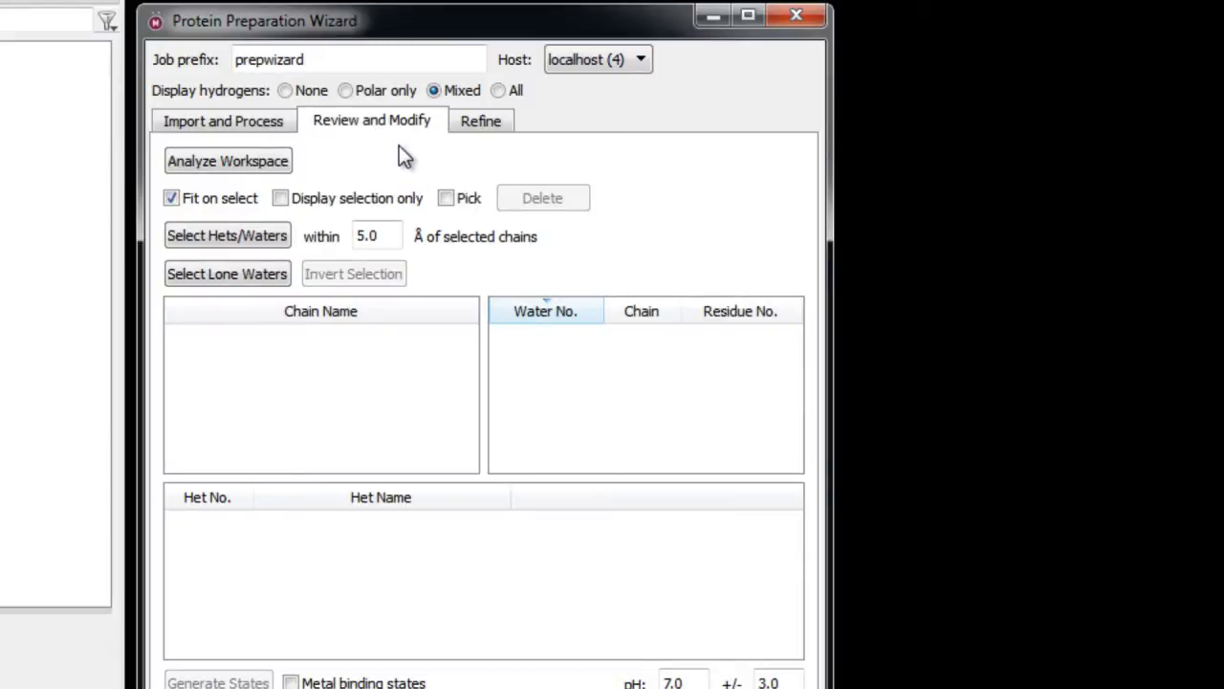
left_click(482, 123)
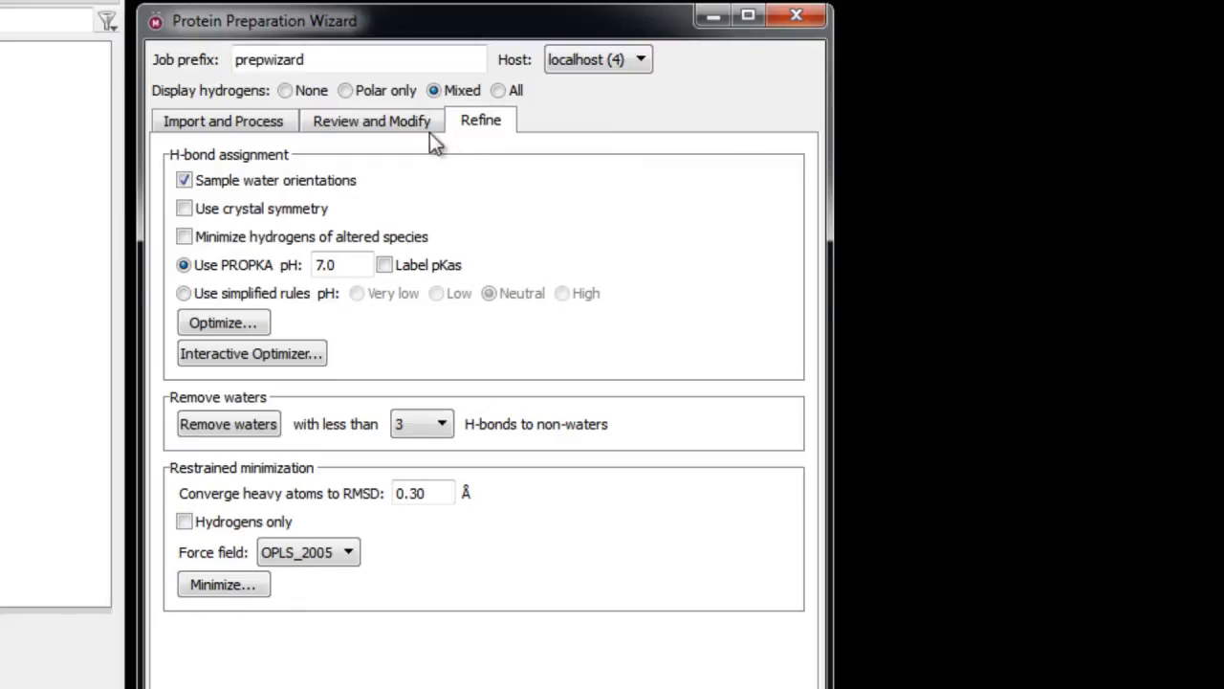
left_click(404, 124)
left_click(253, 125)
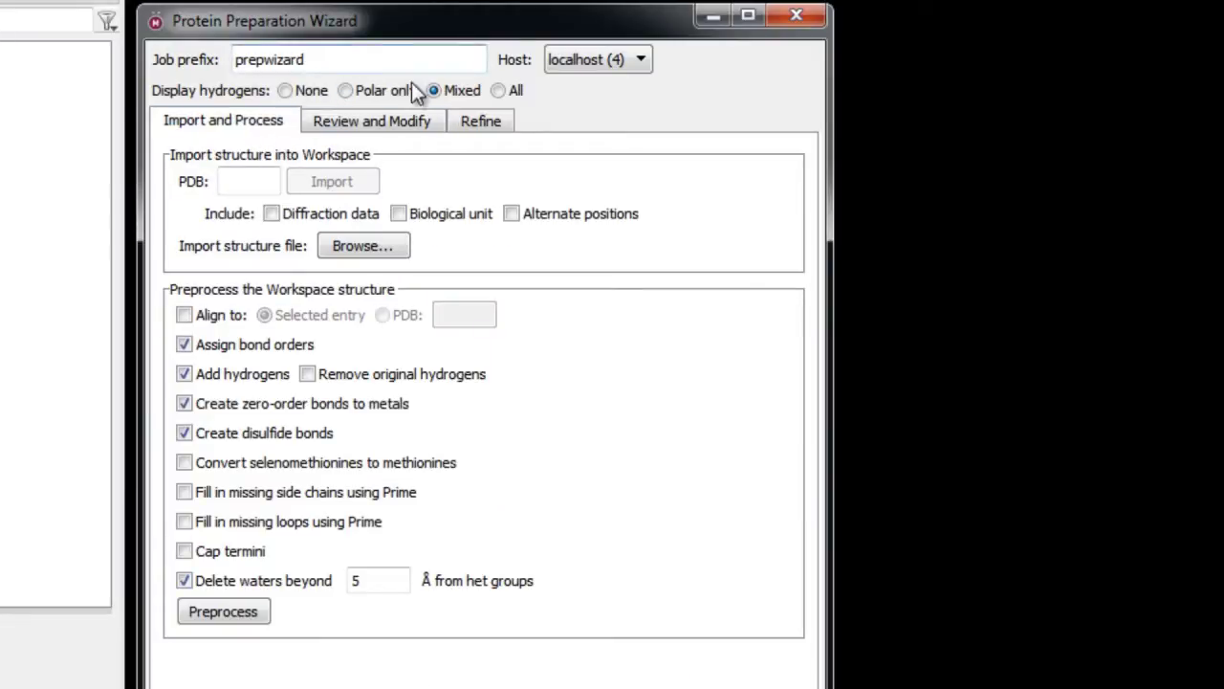
left_click(609, 70)
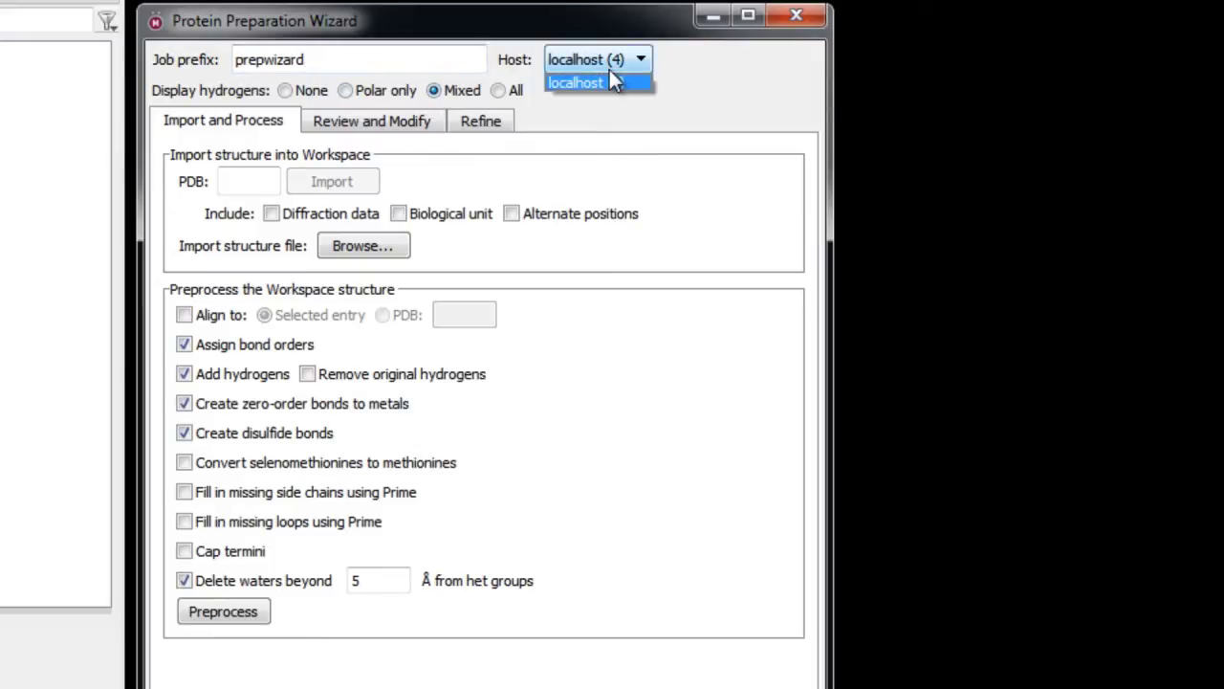
left_click(668, 78)
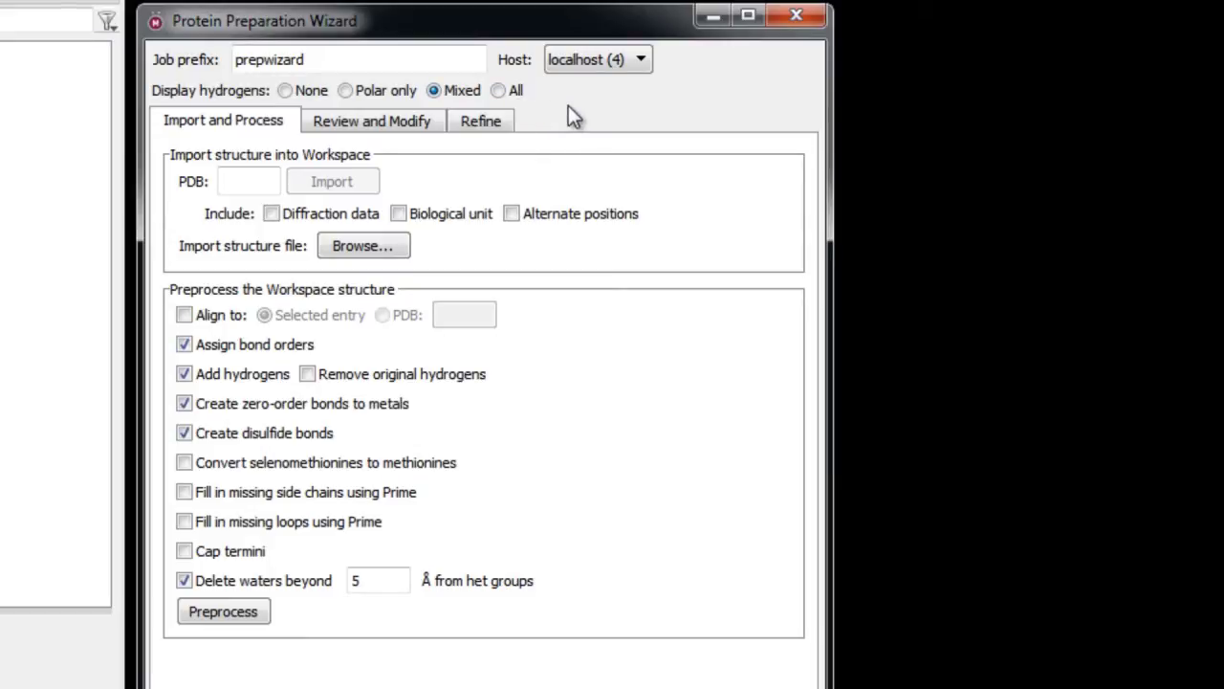
Import the PDB structure 3ert into the workspace
left_click(250, 182)
type("3ert")
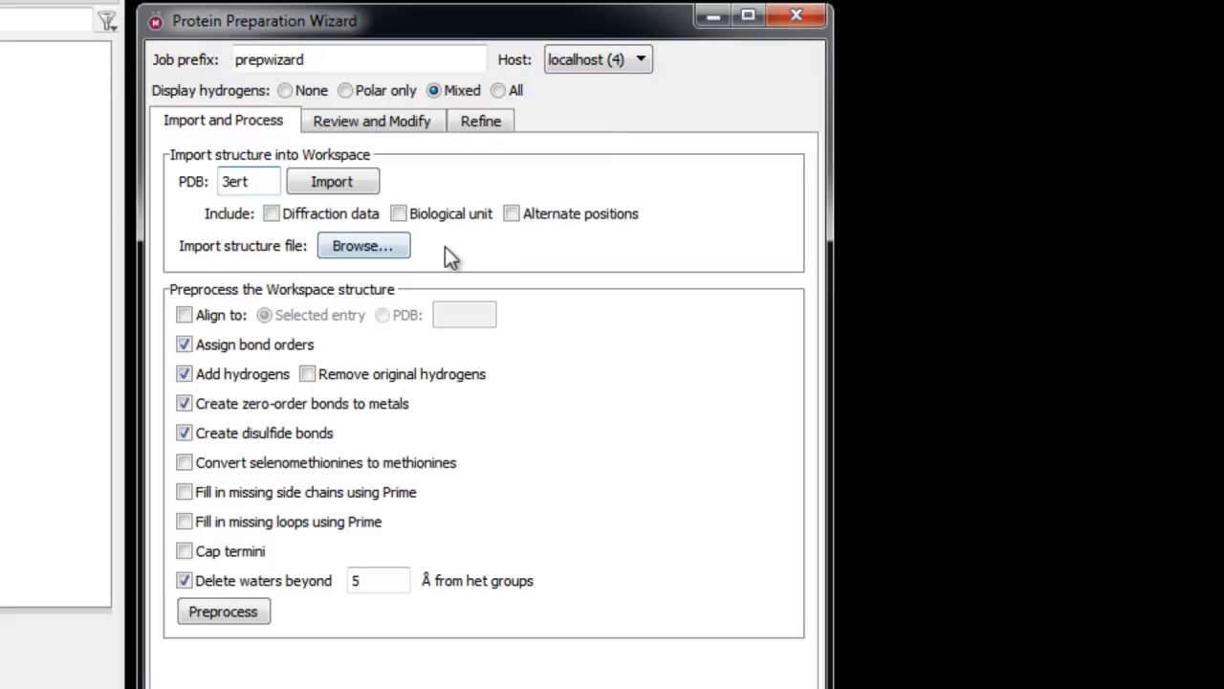
left_click(334, 182)
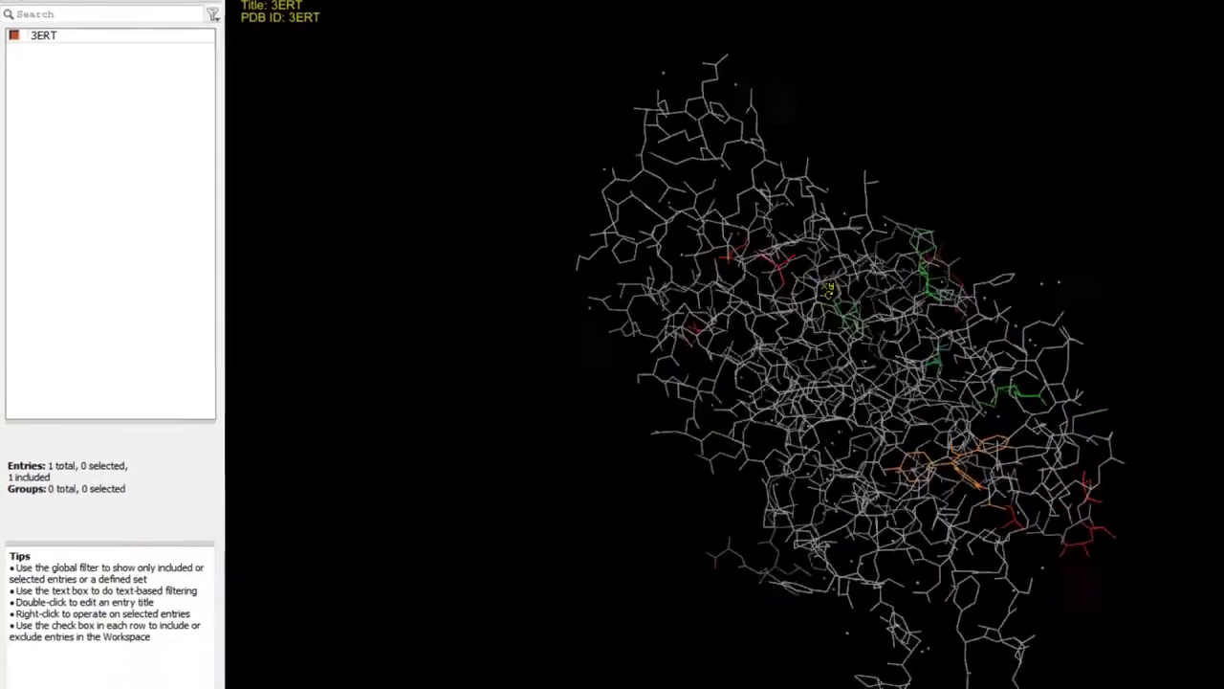
Examine the orange ligand and the red-marked residues in the imported structure
middle_click_drag(830, 289, 541, 323)
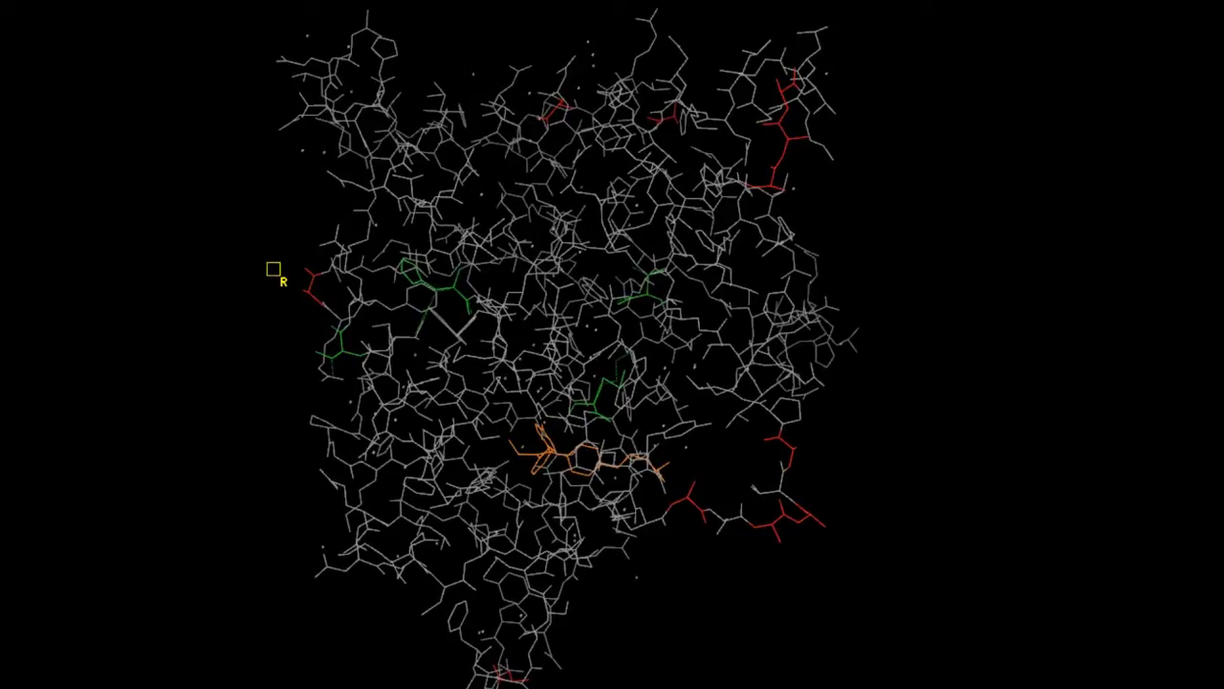
key("l")
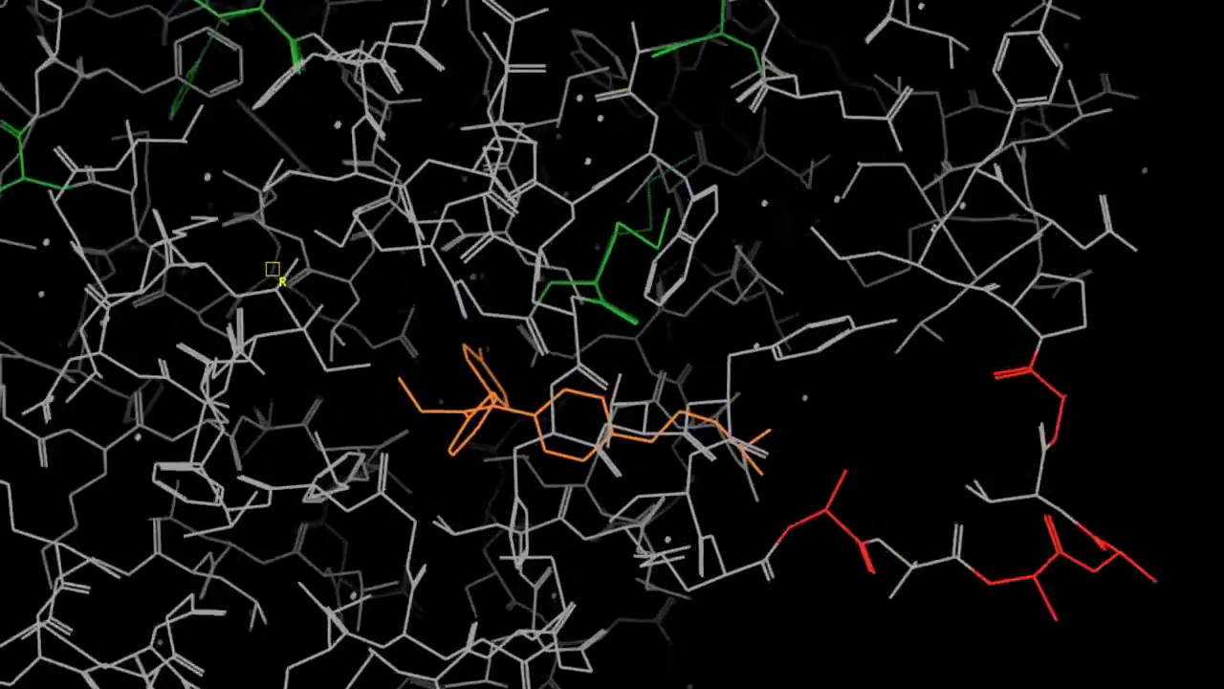
middle_click_drag(532, 366, 417, 431)
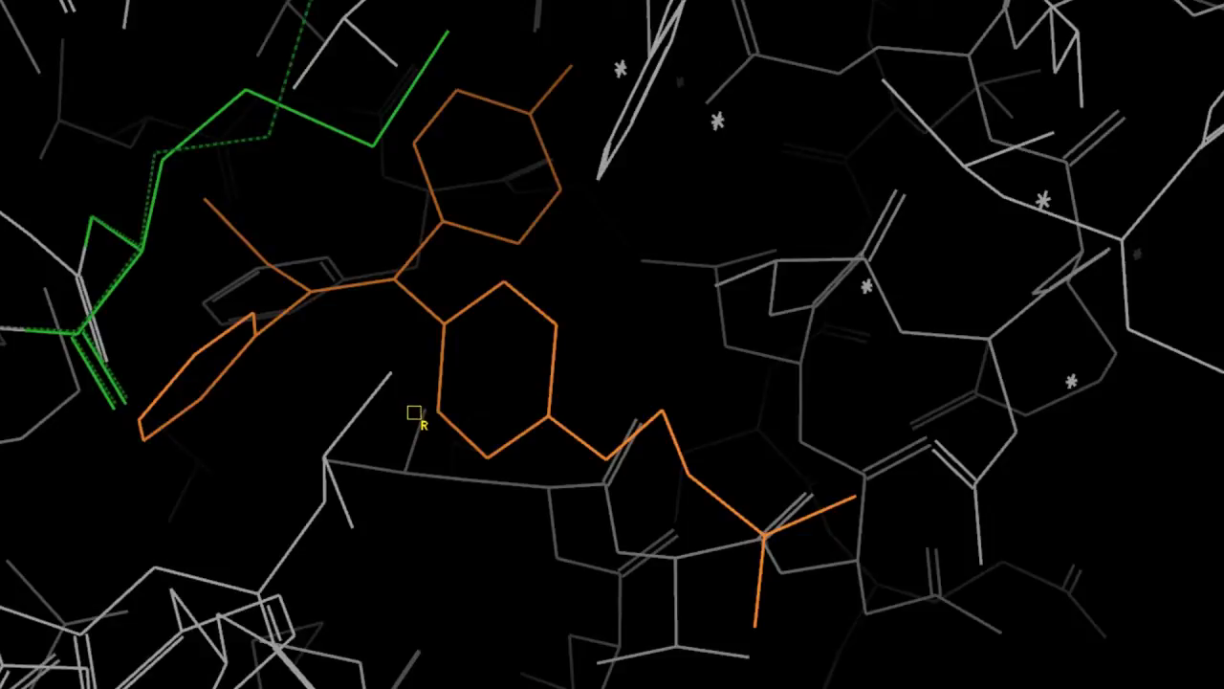
scroll(415, 414, "down", 8)
right_click(633, 475)
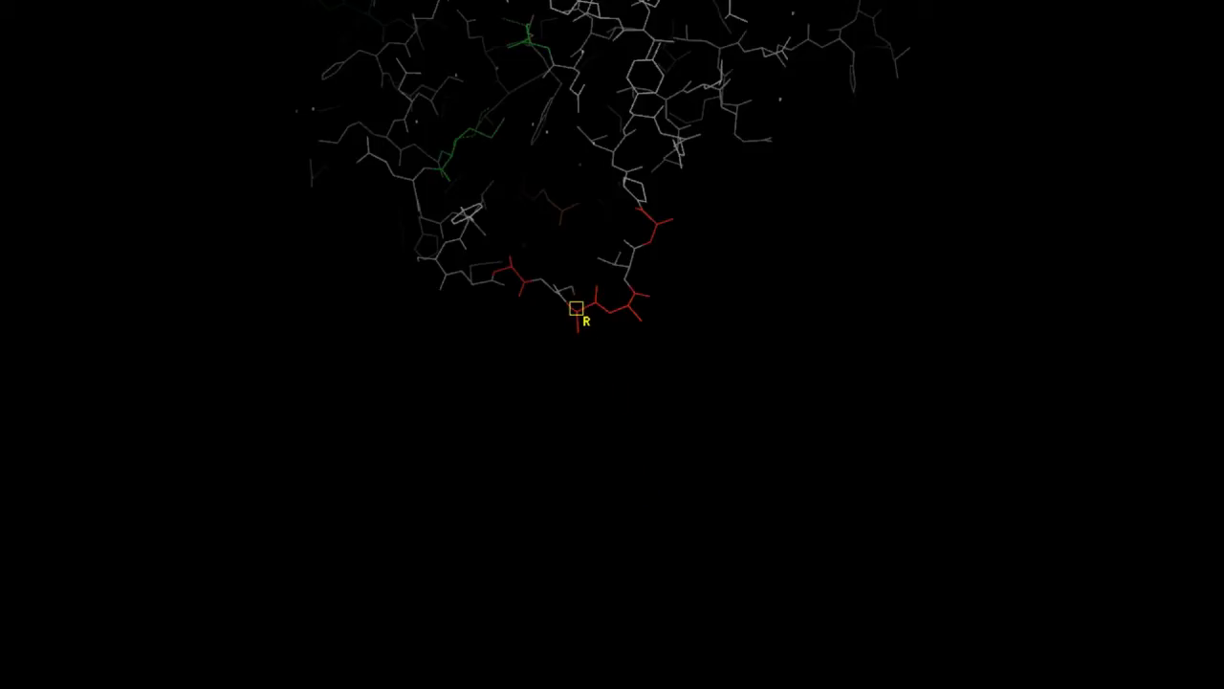
scroll(576, 312, "up", 6)
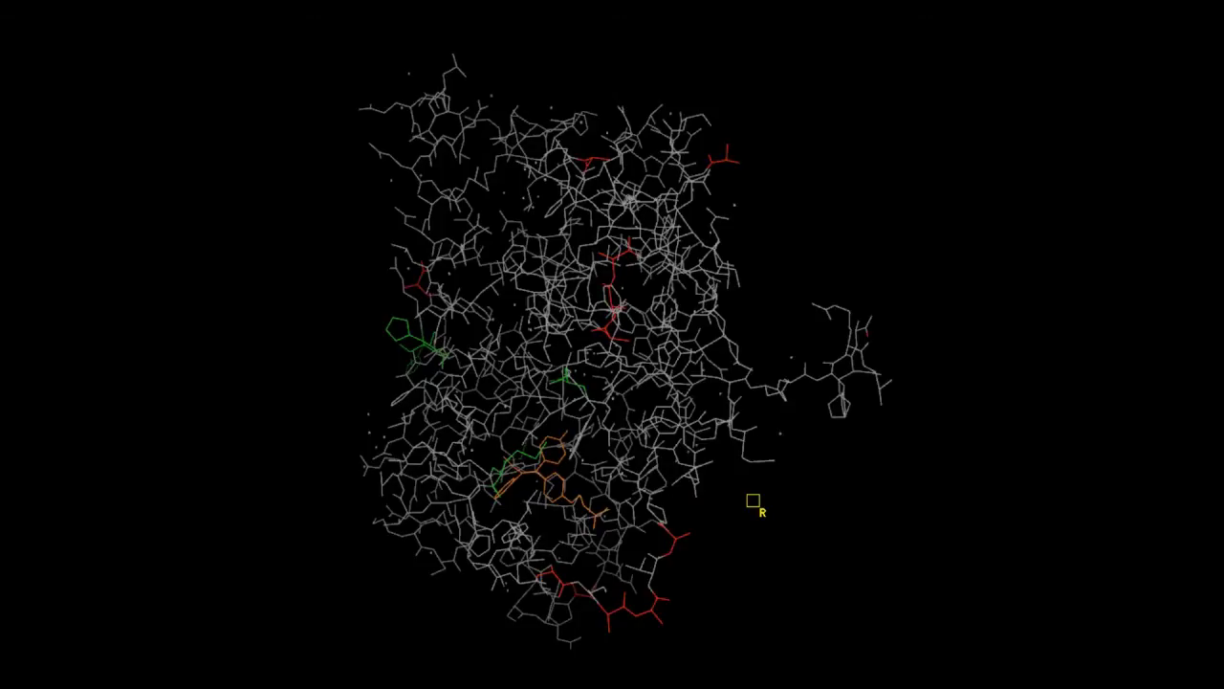
Color the structure by Atom PDB B Factor (Temperature Factor) and return it to the PDB Conversion Status scheme
left_click(870, 26)
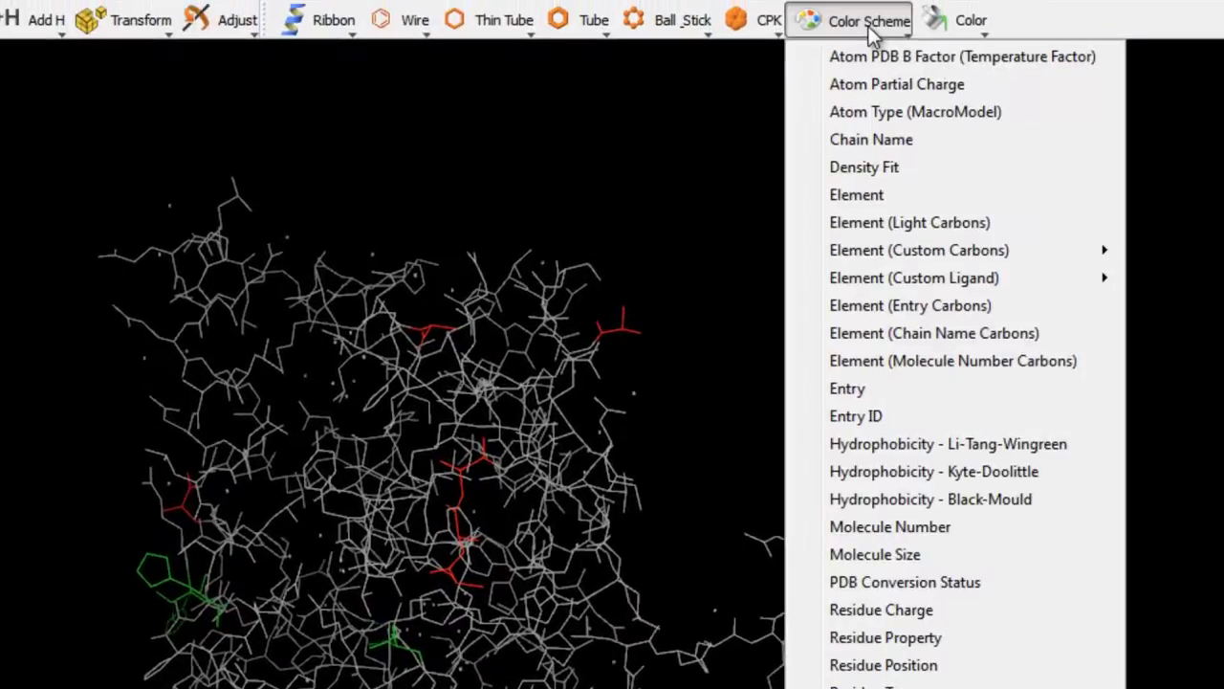
left_click(1064, 61)
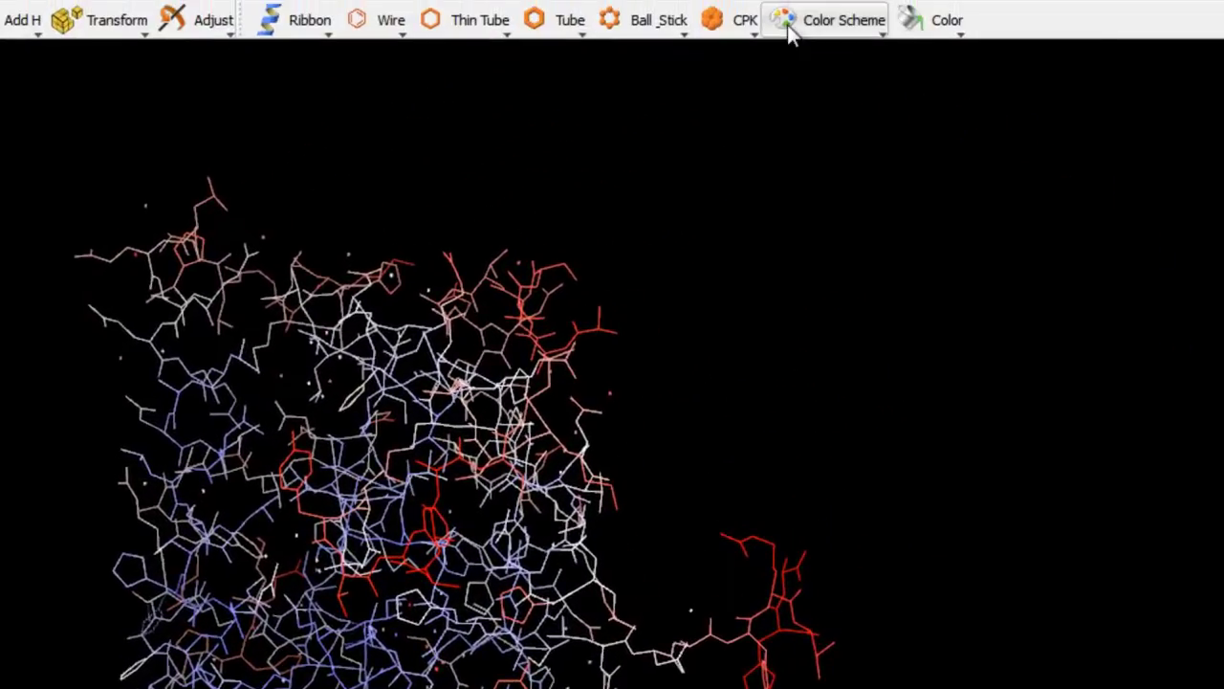
left_click(790, 28)
left_click(828, 608)
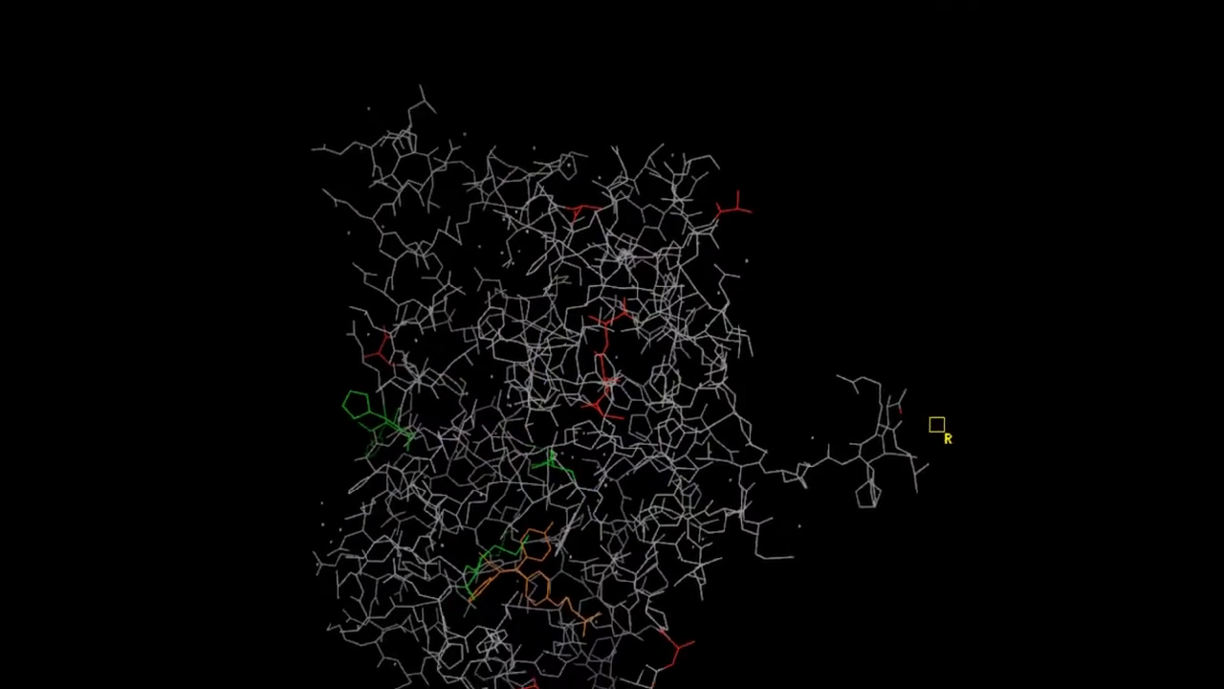
Select a green residue with alternate positions and inspect its conformations and the commands for switching them
right_click_drag(522, 428, 738, 465)
scroll(738, 465, "up", 10)
left_click_drag(738, 465, 947, 564)
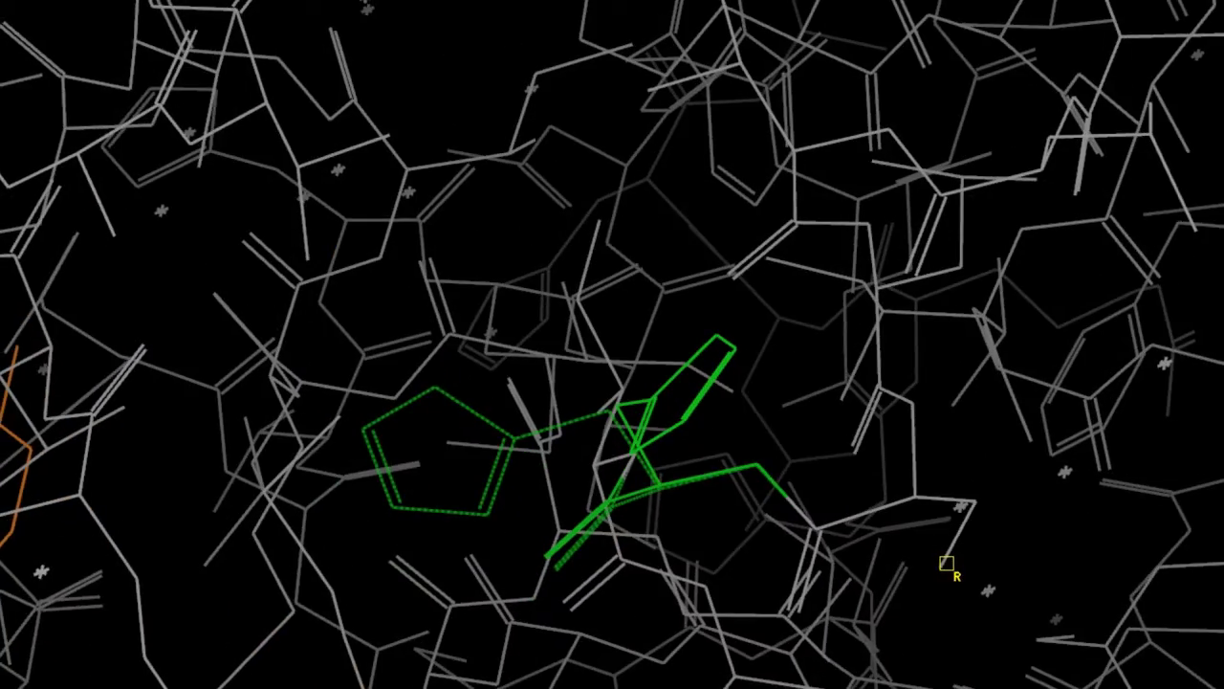
scroll(828, 525, "down", 10)
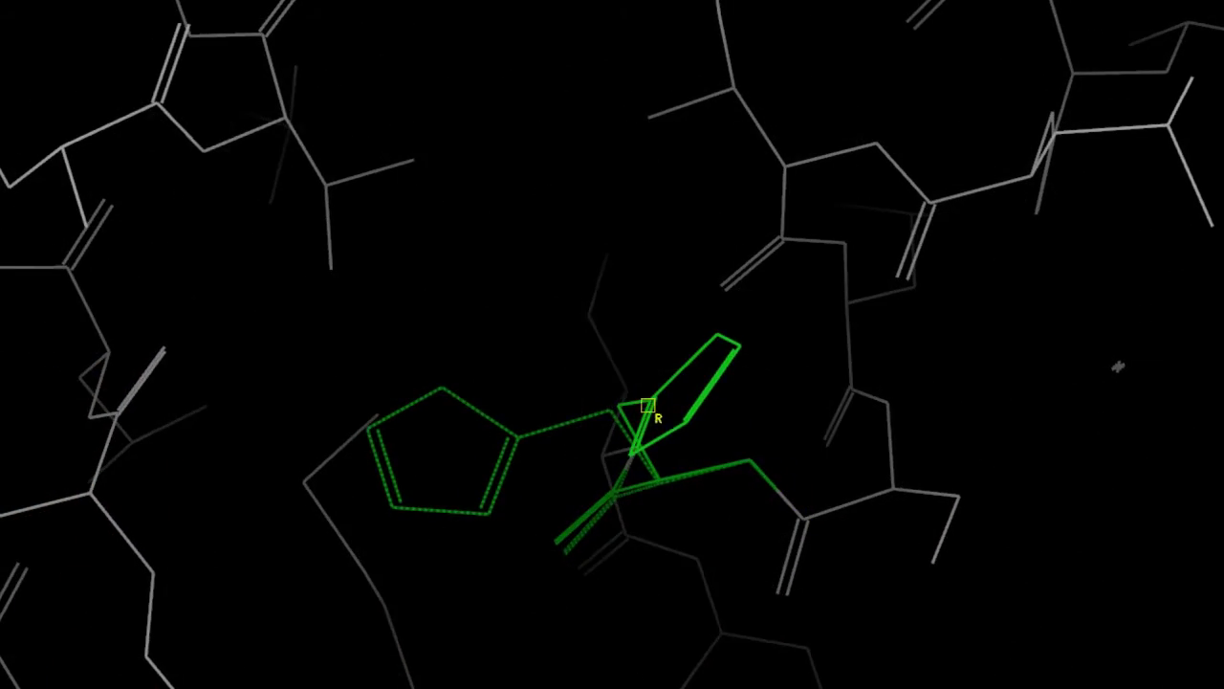
left_click(625, 408)
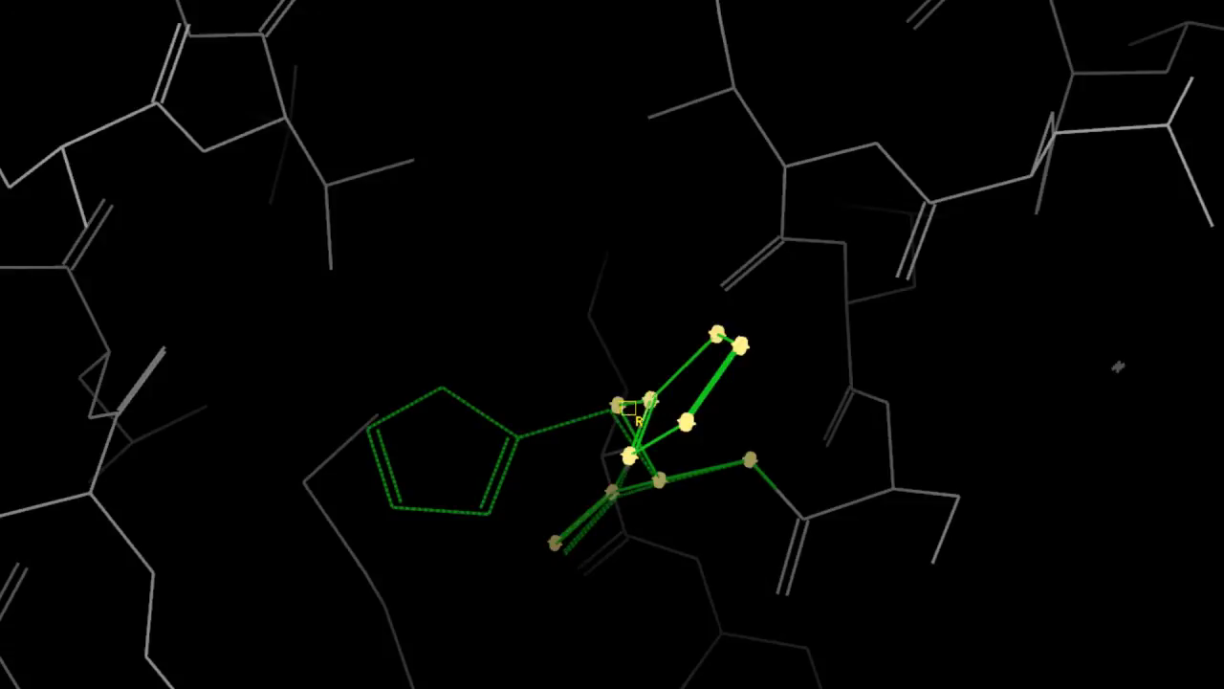
right_click(656, 410)
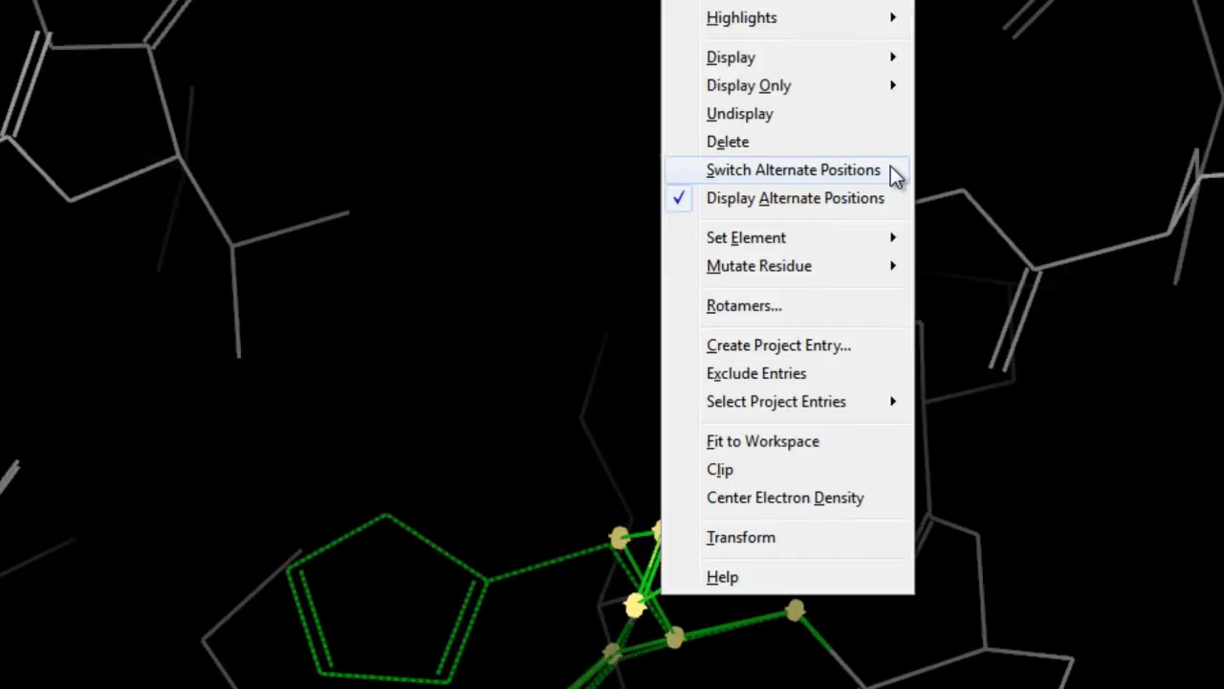
left_click(1137, 450)
left_click_drag(996, 445, 992, 334)
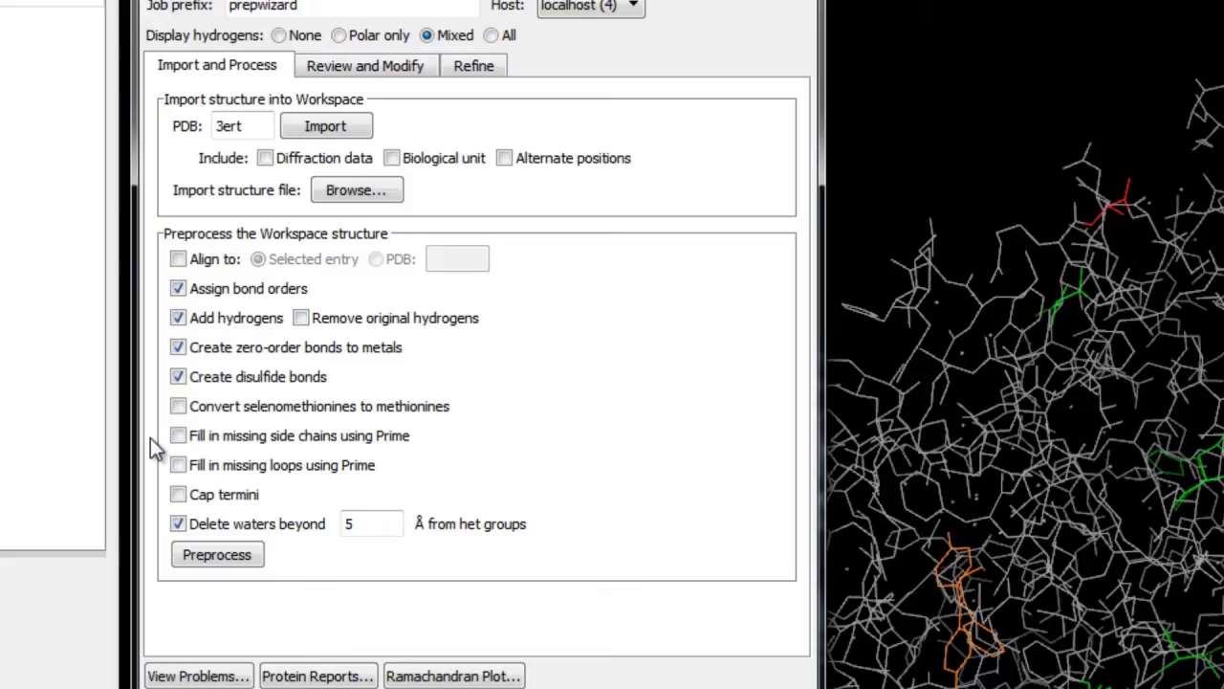
Preprocess the structure with missing side chains filled using Prime and termini capped, agreeing to continue the side-chain prediction
left_click(178, 435)
left_click(178, 495)
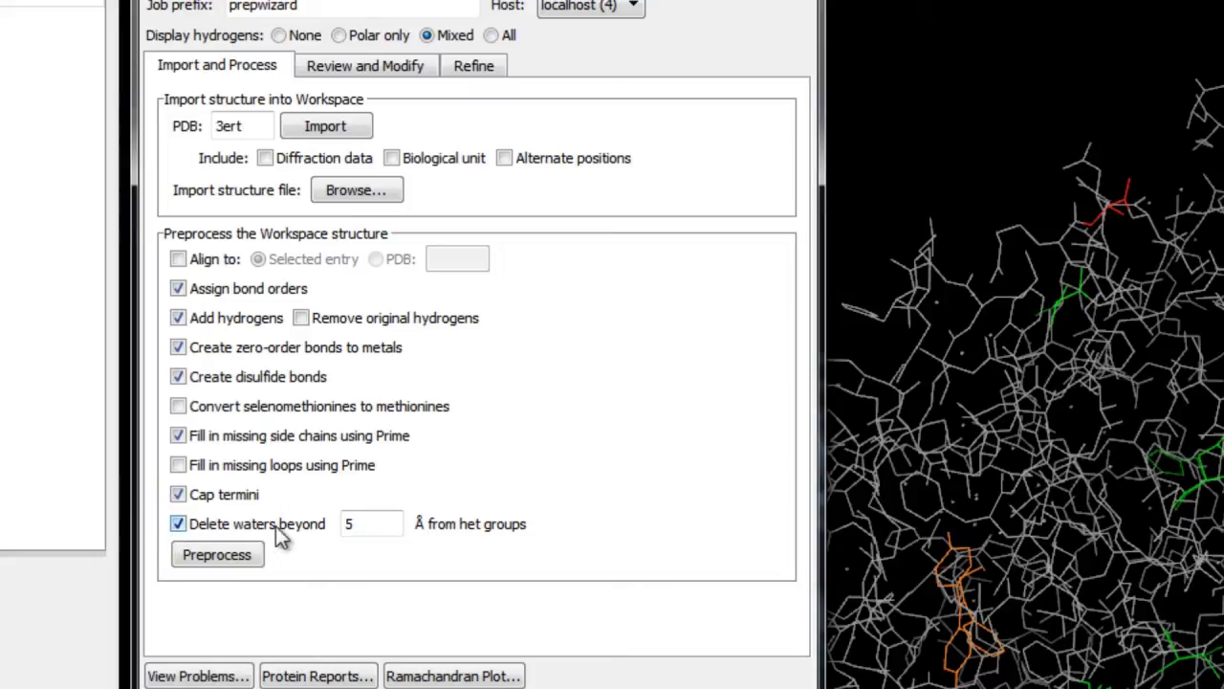
double_click(348, 524)
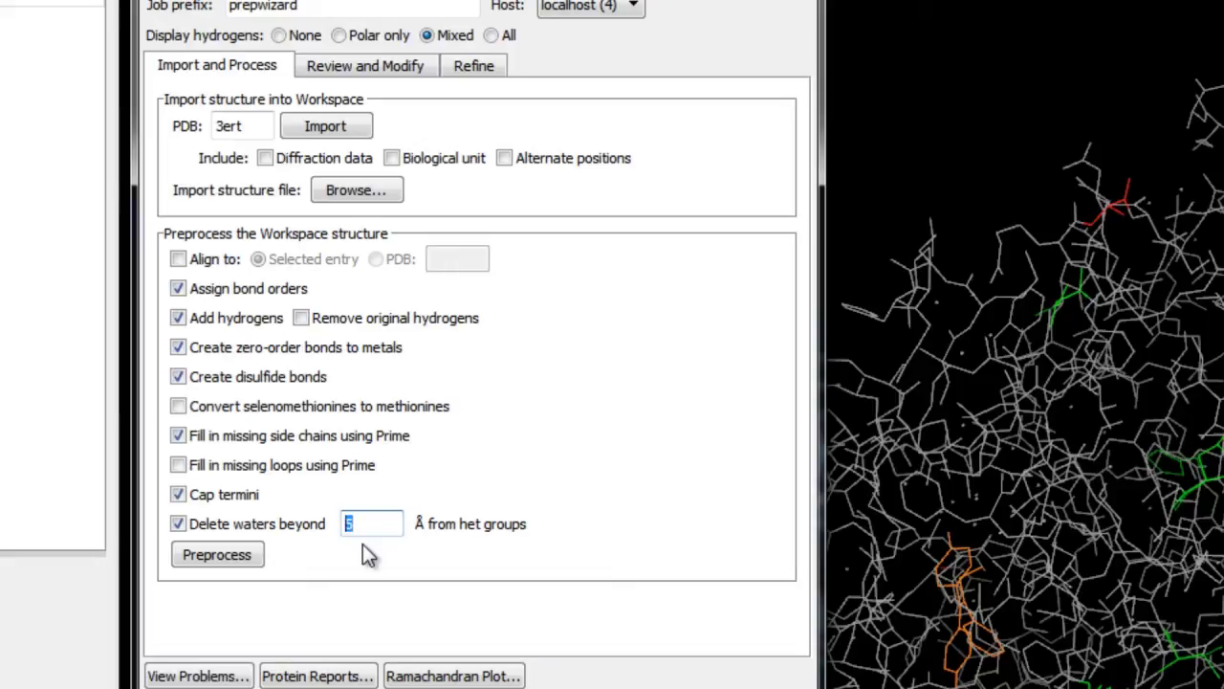
left_click(219, 552)
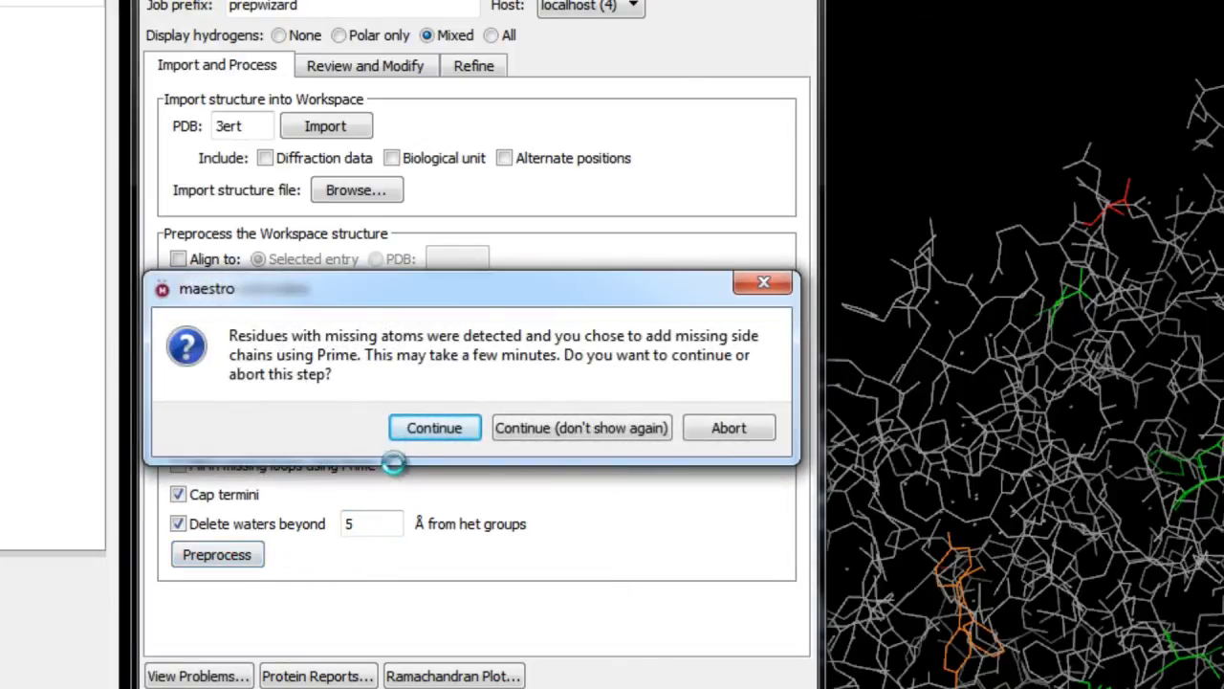
left_click(421, 430)
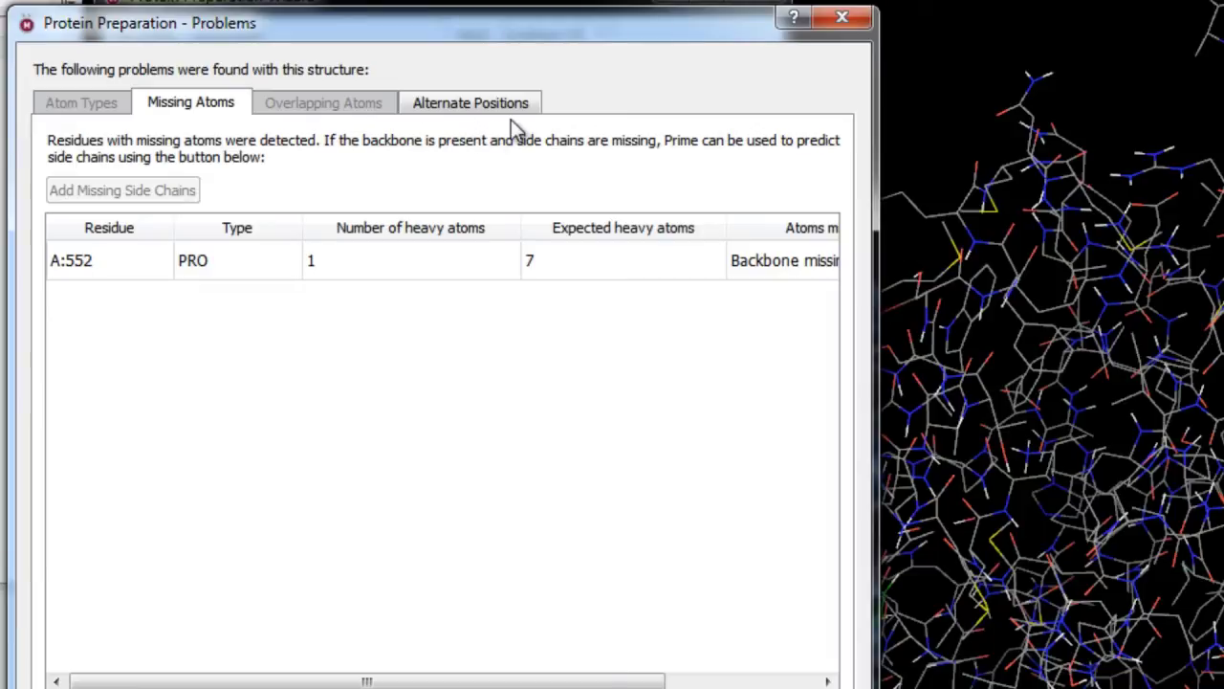
Examine the missing-atoms entry for residue A:552 (PRO) and its location in the structure, plus the ligand and surrounding protein
left_click(230, 264)
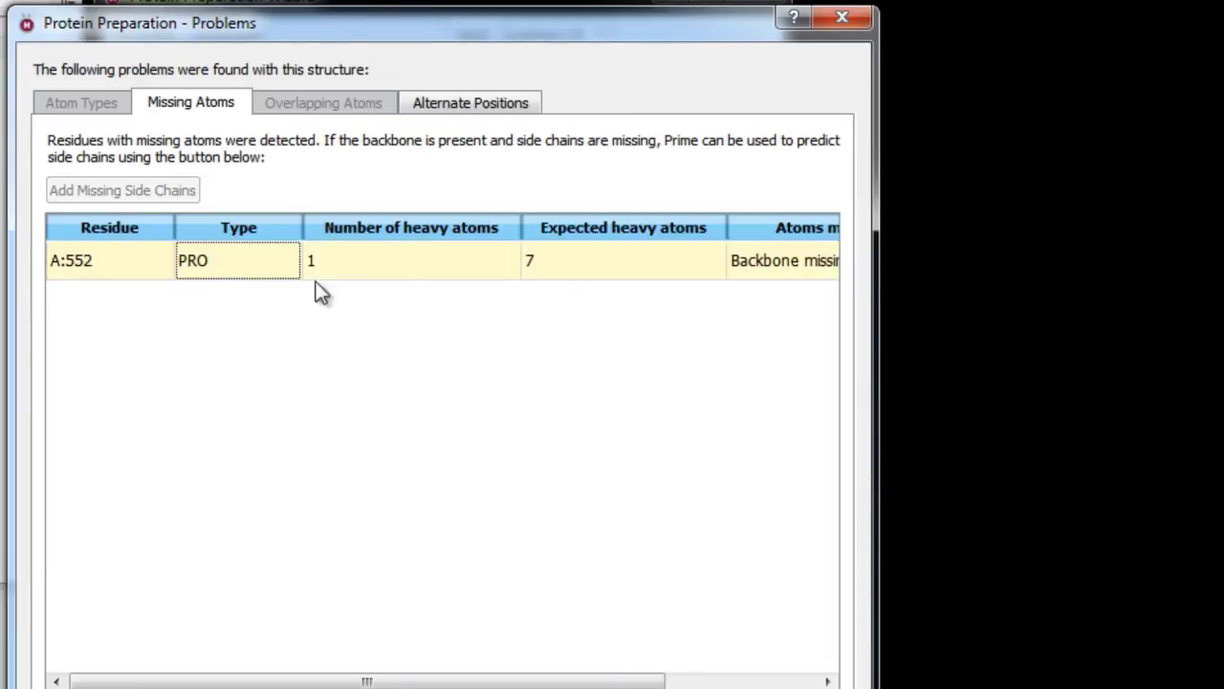
left_click_drag(633, 681, 768, 685)
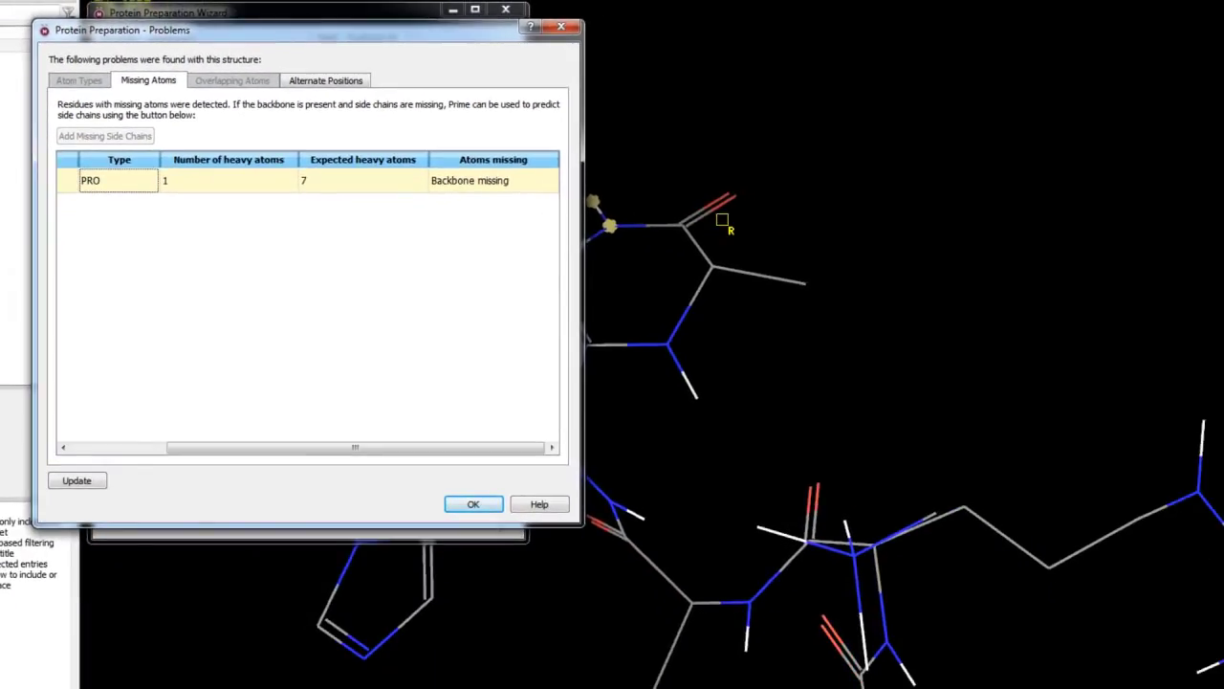
middle_click_drag(722, 222, 722, 323)
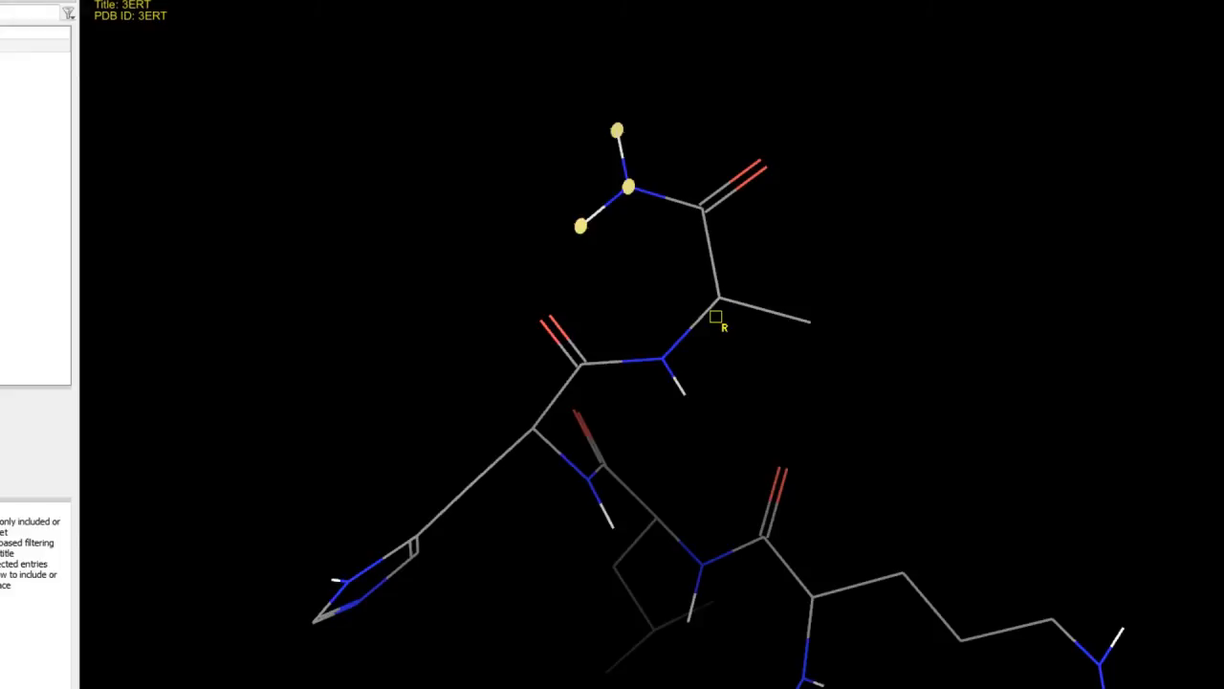
mouse_move(715, 317)
middle_mouse_down()
mouse_move(743, 303)
mouse_move(771, 315)
mouse_move(724, 315)
middle_mouse_up()
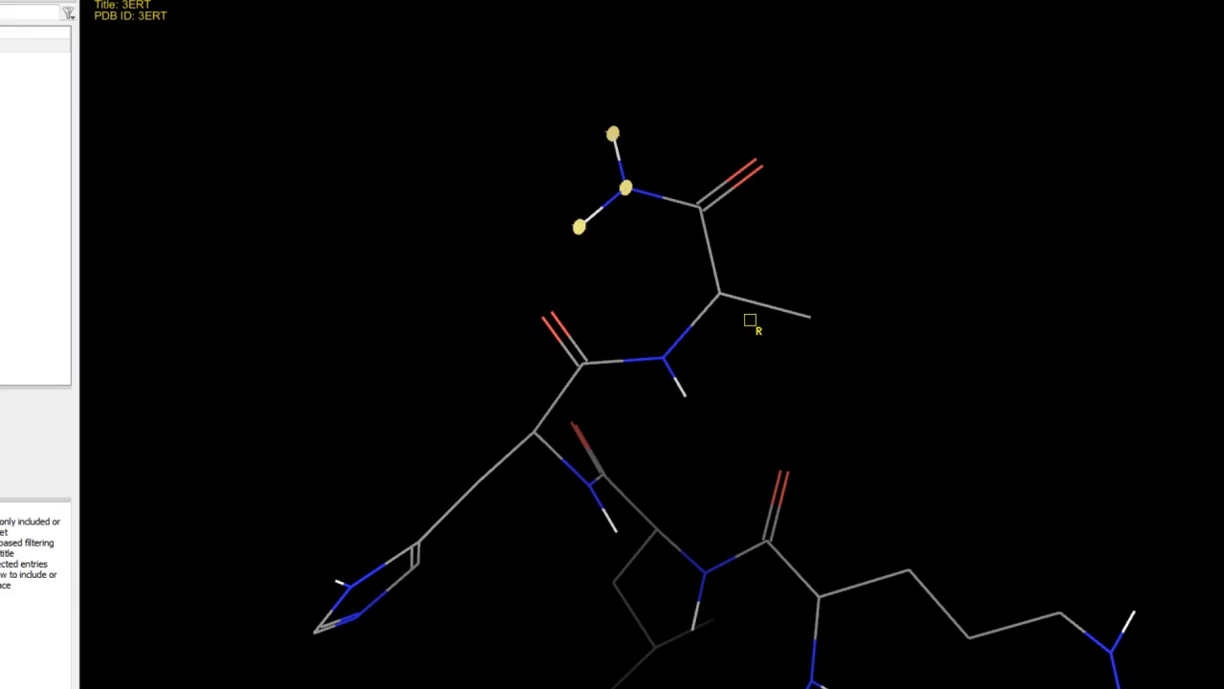
key("l")
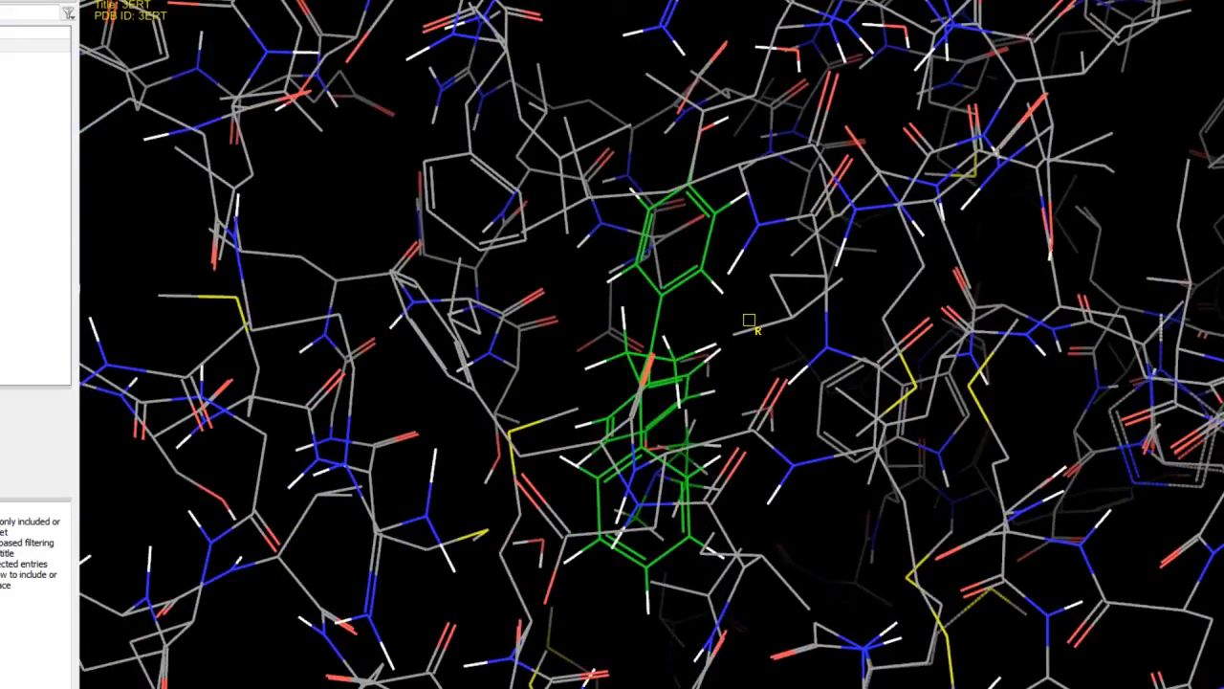
scroll(749, 320, "down", 5)
scroll(748, 319, "down", 3)
middle_click_drag(749, 320, 910, 388)
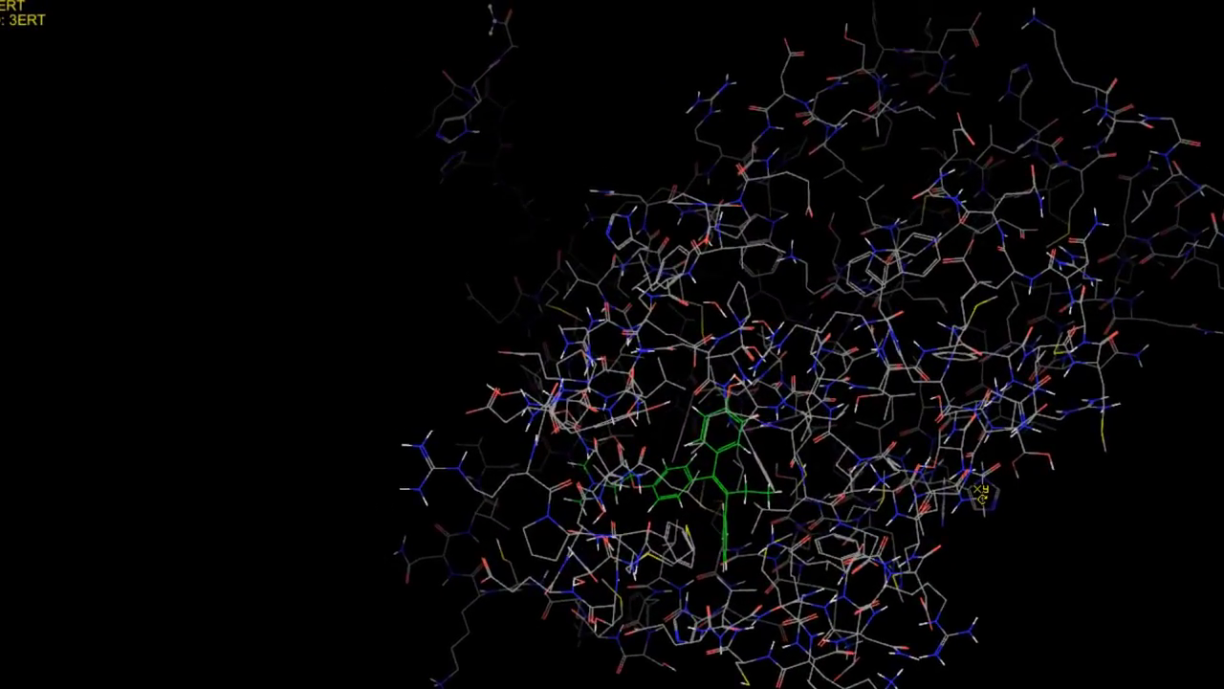
scroll(910, 388, "down", 2)
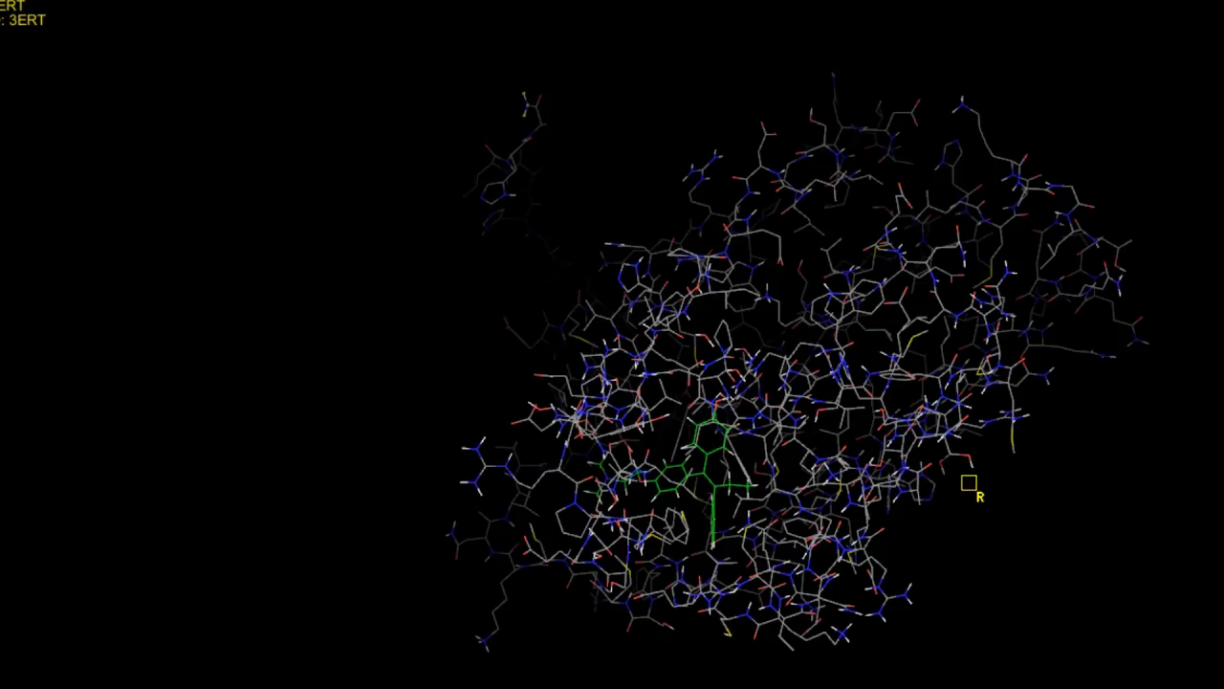
key("alt+Tab")
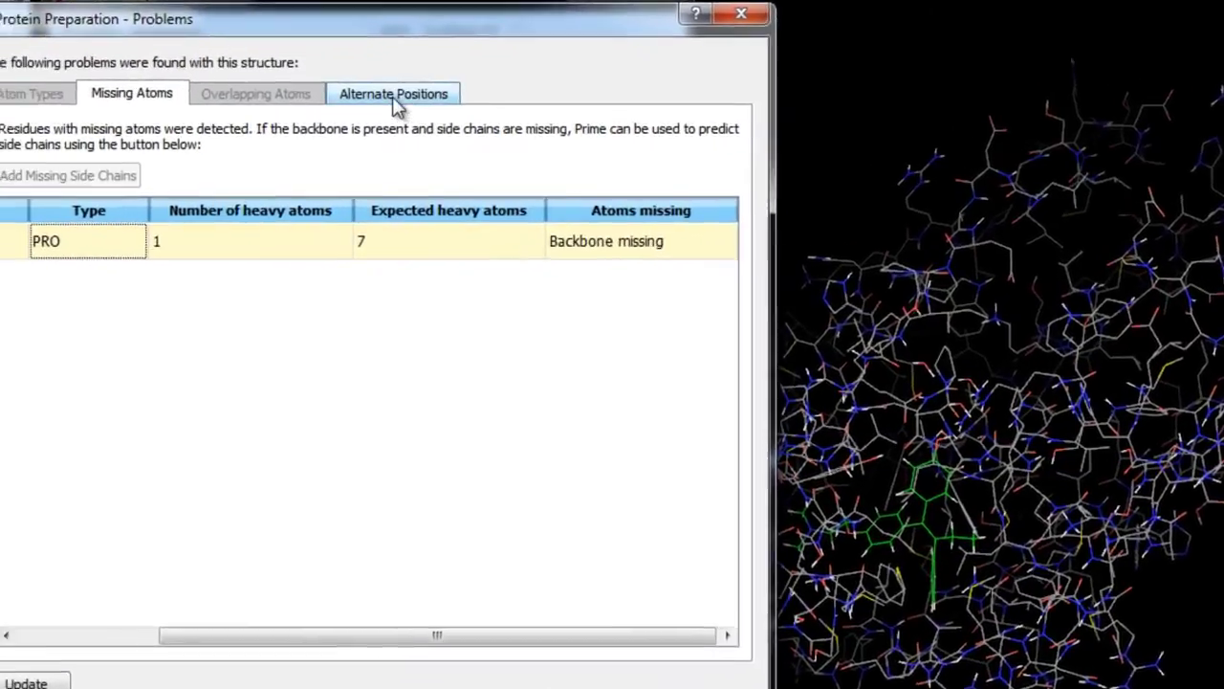
Compare the alternate positions of residue A:381 (CYS), switch back to the original one, and close the problems report
left_click(393, 96)
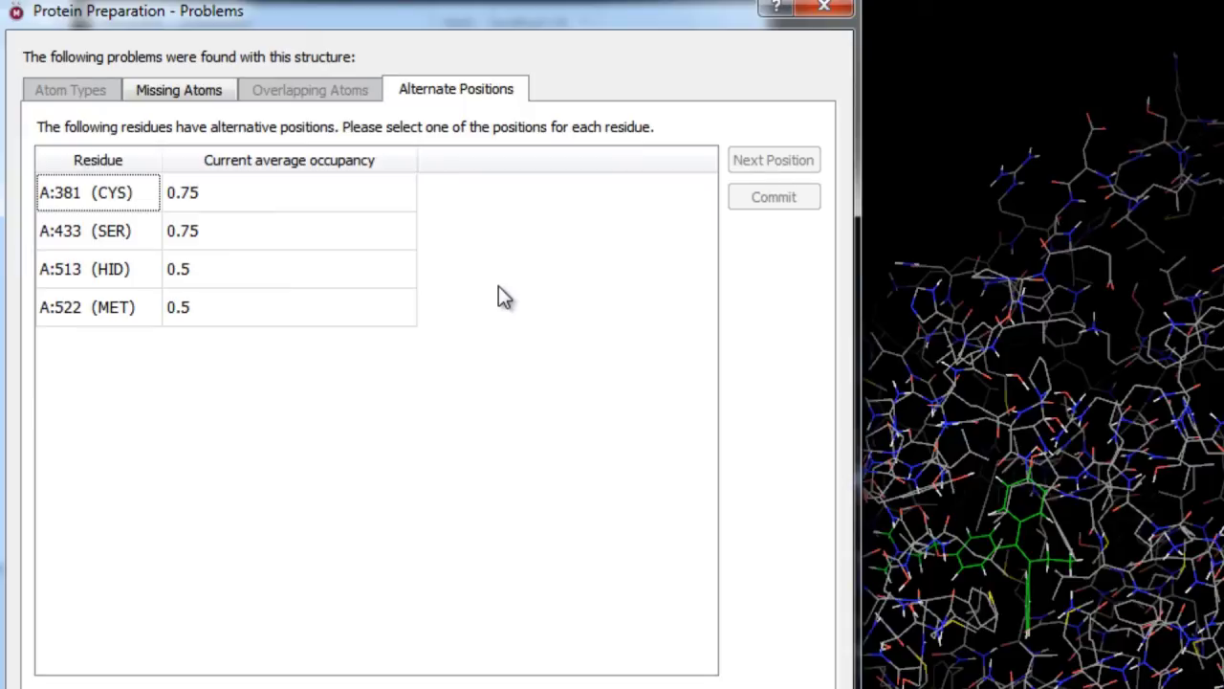
left_click(208, 197)
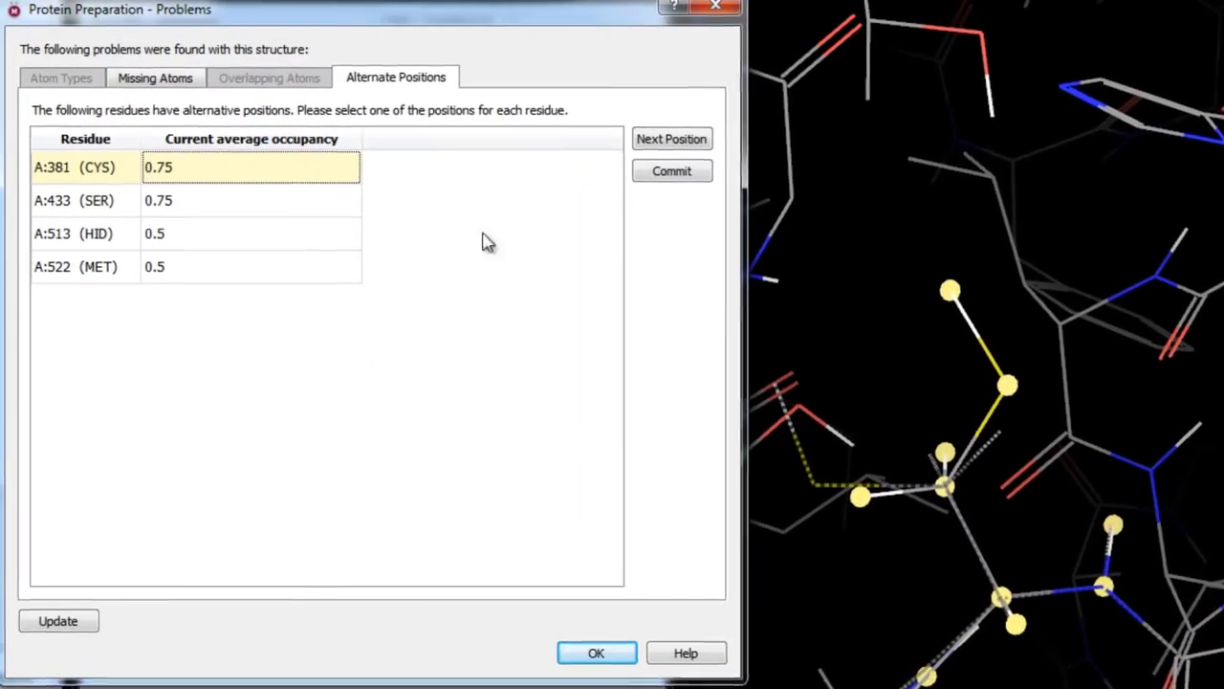
left_click(701, 148)
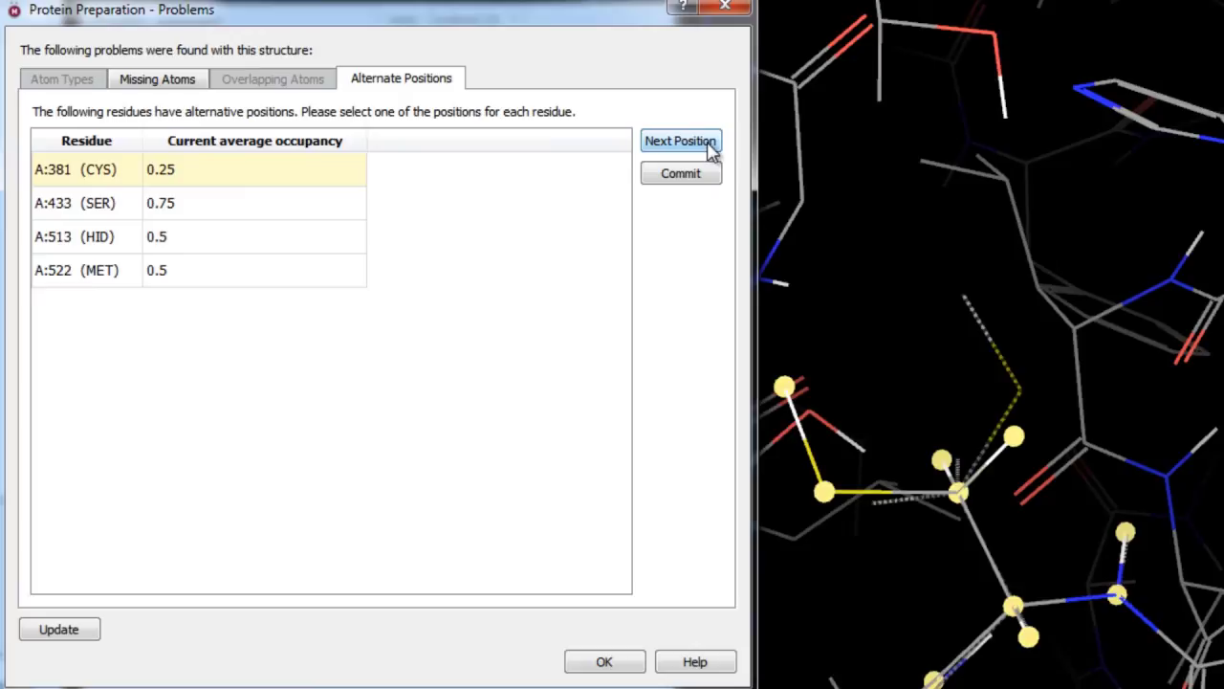
left_click(710, 152)
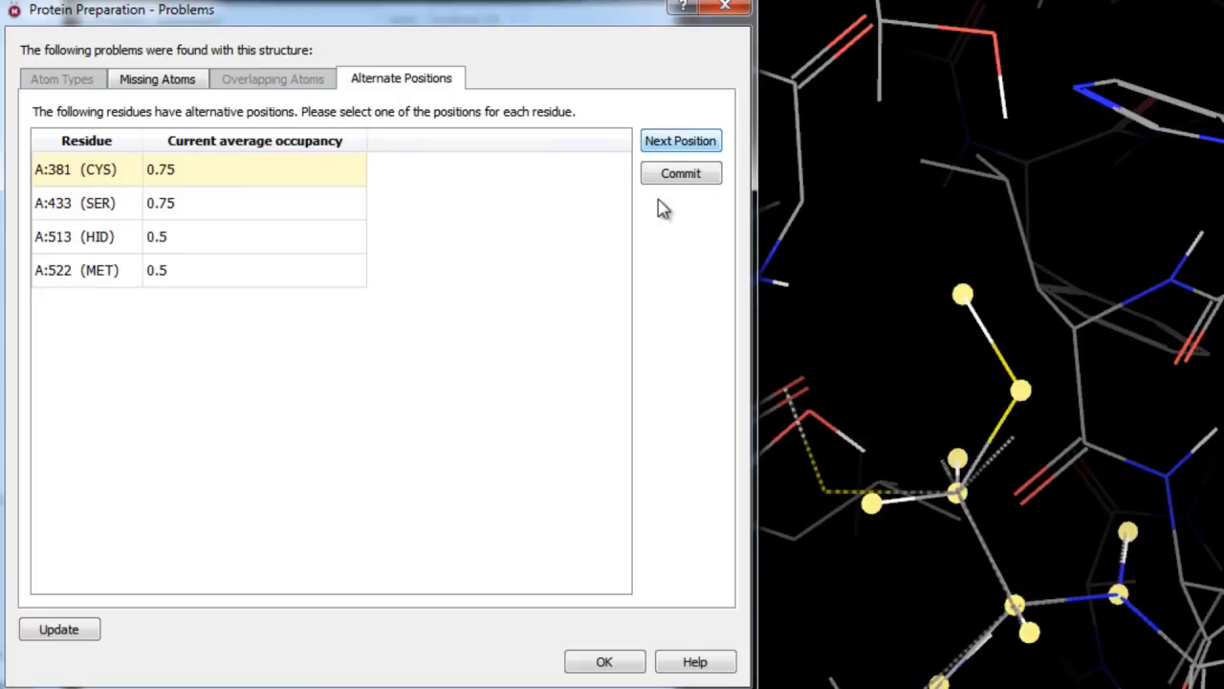
left_click(603, 664)
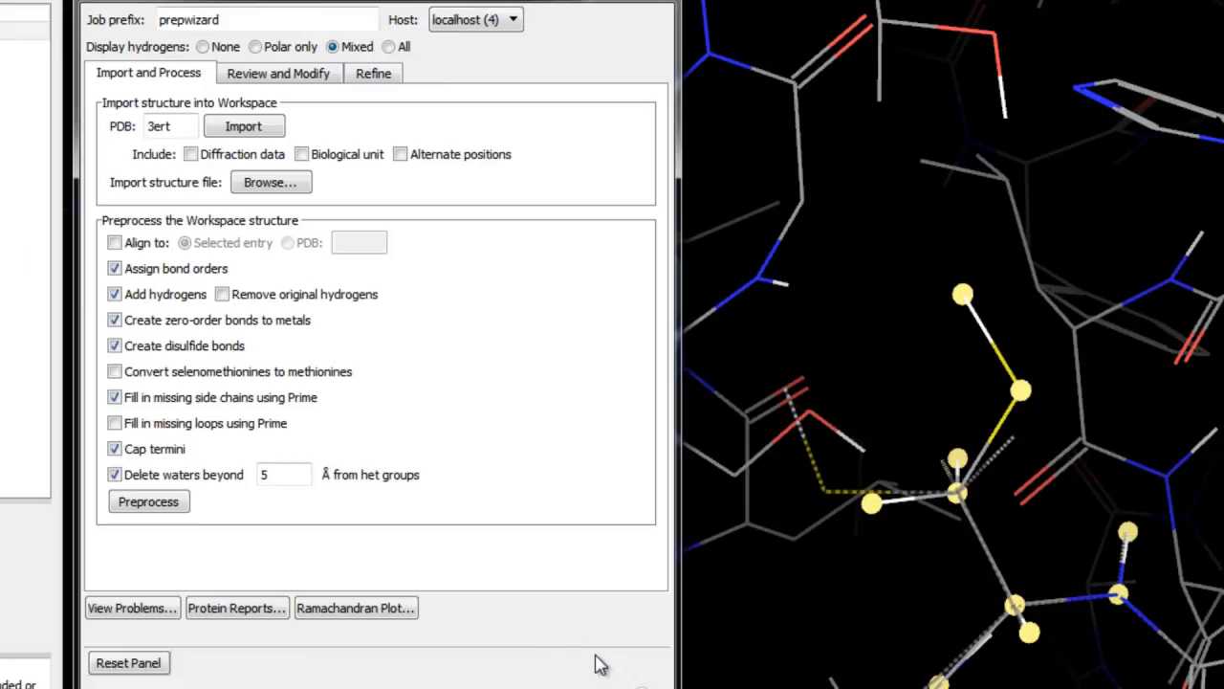
Open the protein reports and the Ramachandran plot for the preprocessed structure
left_click(256, 615)
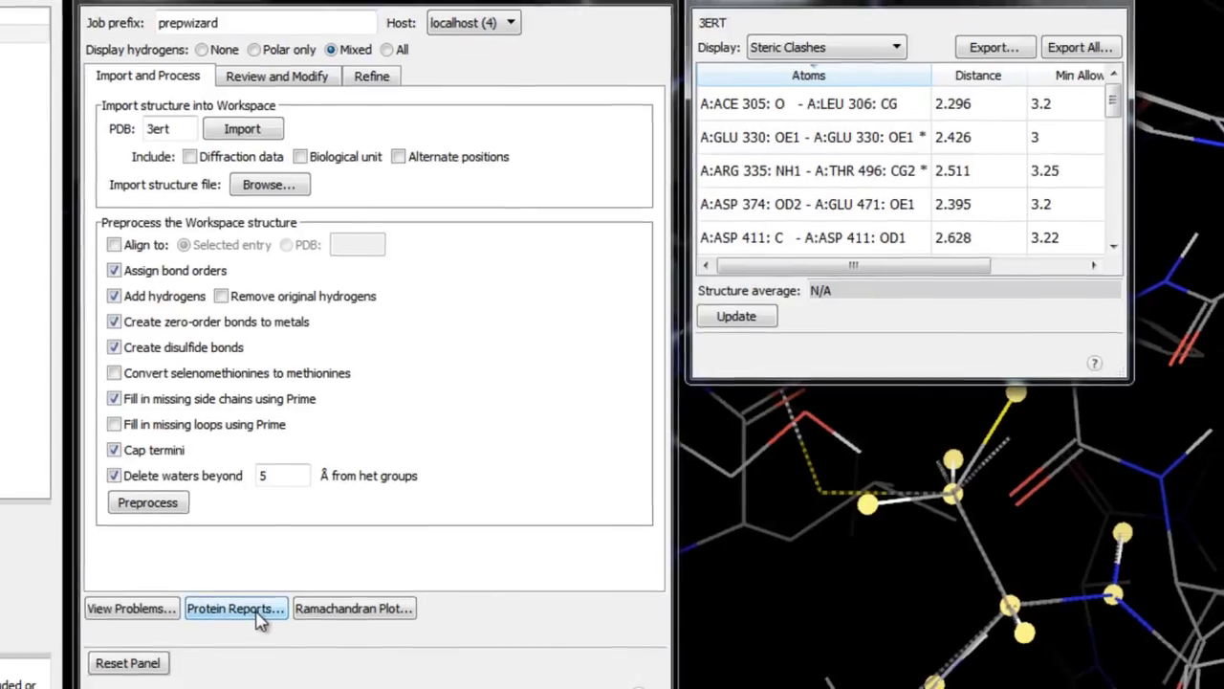
left_click(354, 609)
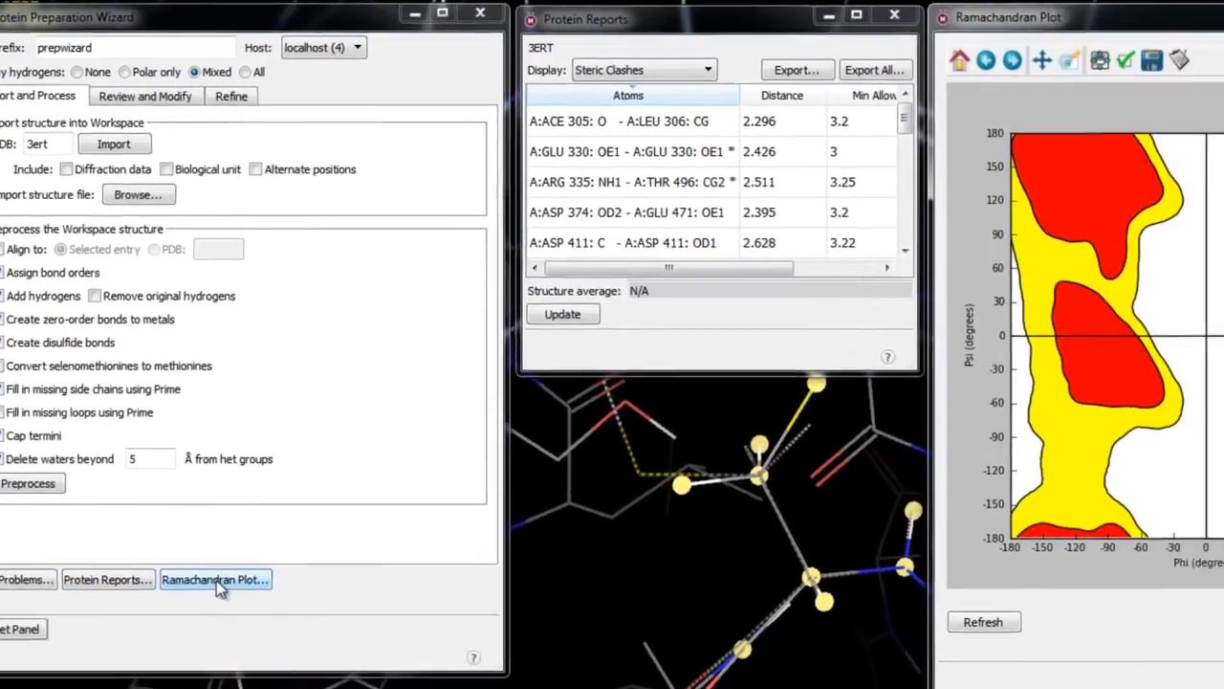